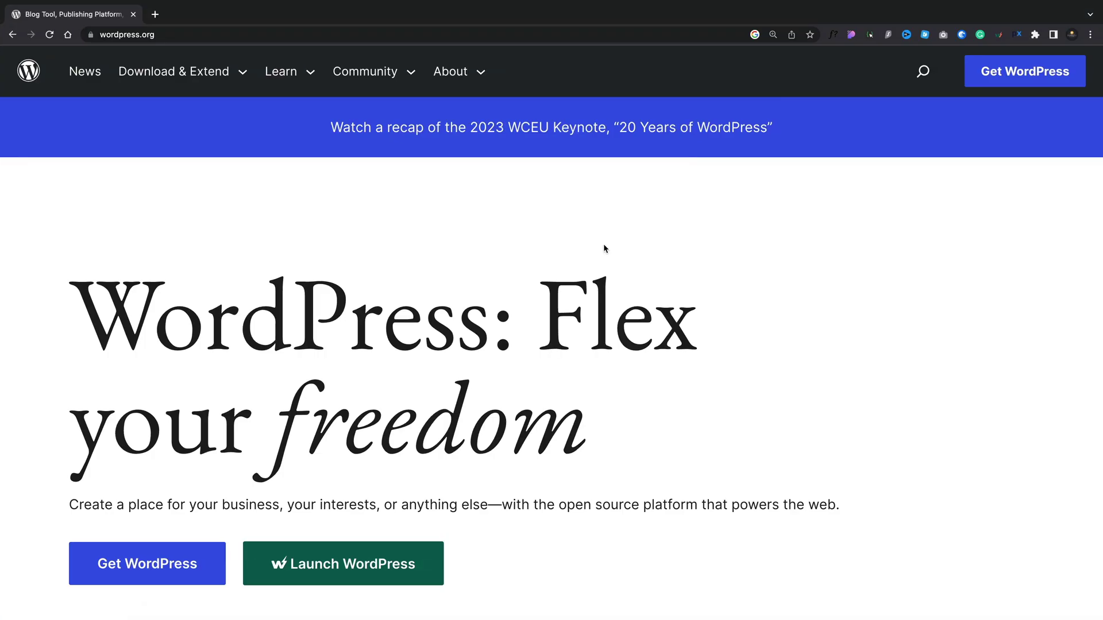
Go to Download & Extend > Plugins on wordpress.org and scroll through the plugin listings
click(245, 74)
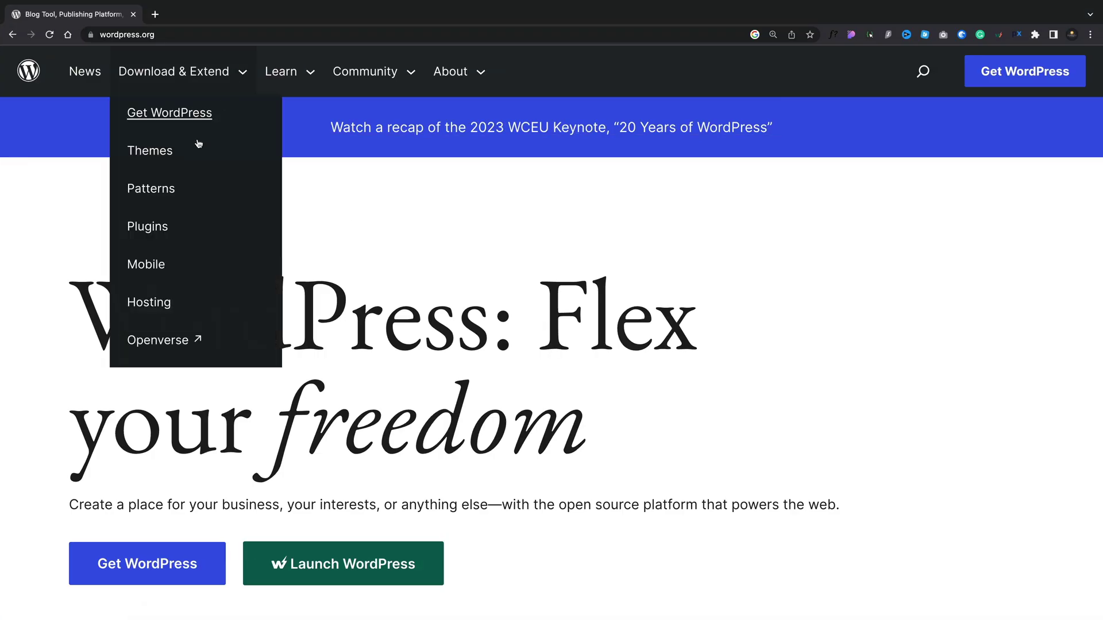
click(178, 229)
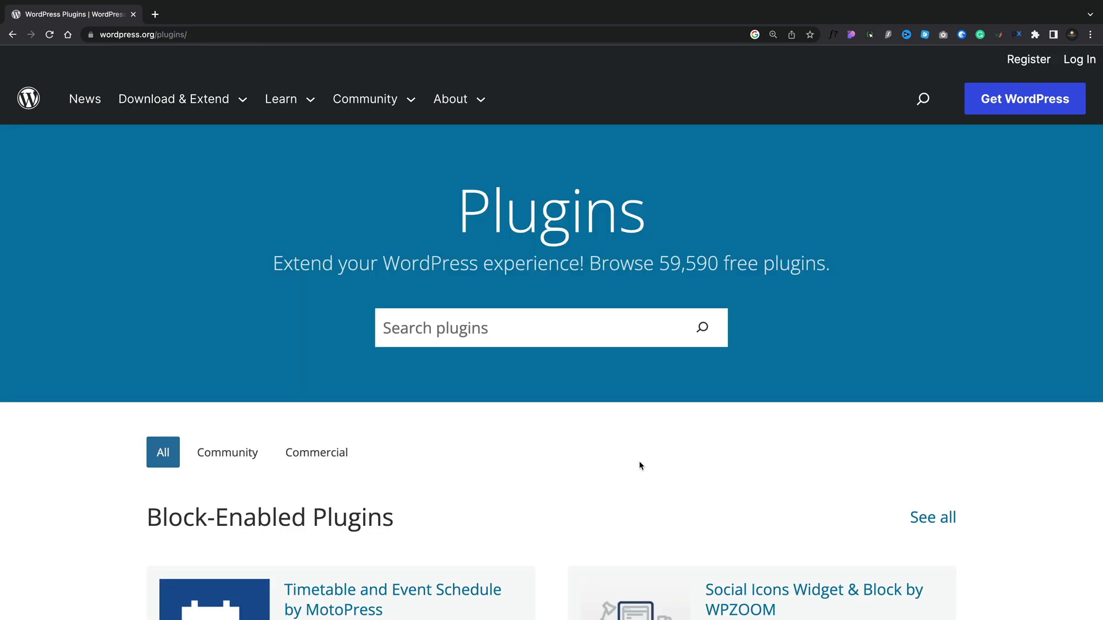
scroll(639, 460, down, 7)
scroll(640, 465, down, 9)
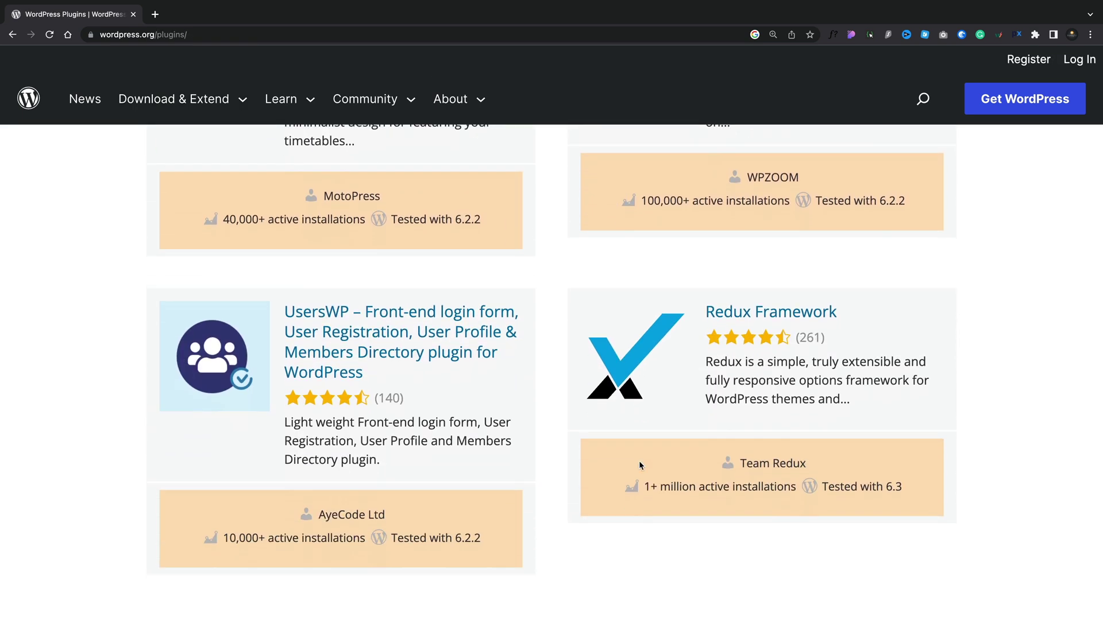
scroll(641, 465, down, 2)
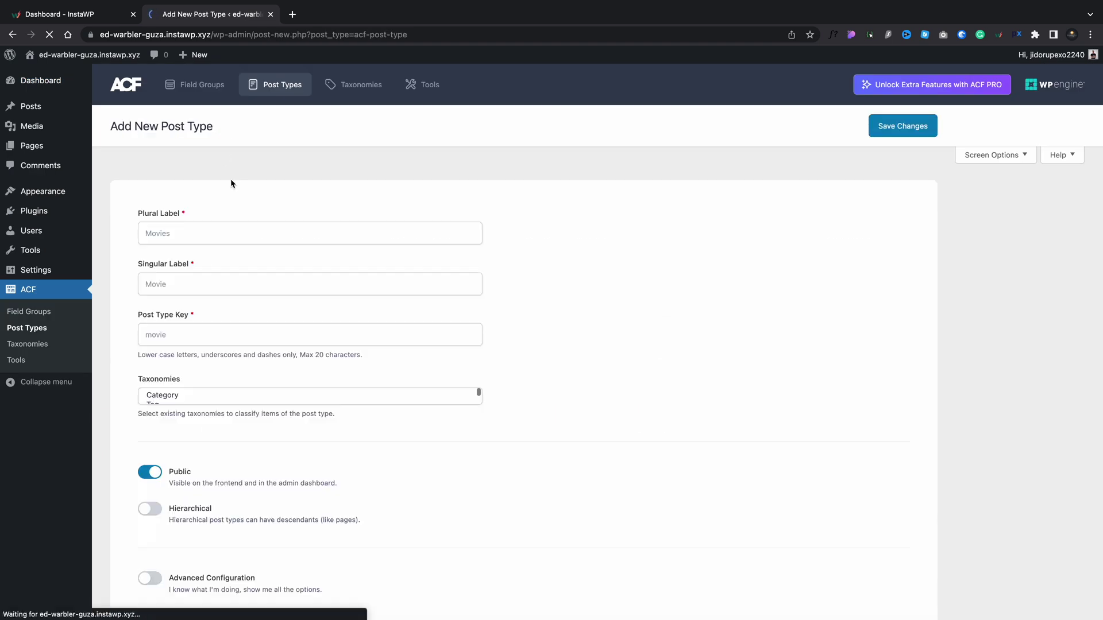
Enter 'Properties' as the ACF post type's plural label and enable Advanced Configuration
text(Properties)
scroll(517, 345, down, 2)
click(150, 525)
scroll(517, 344, down, 5)
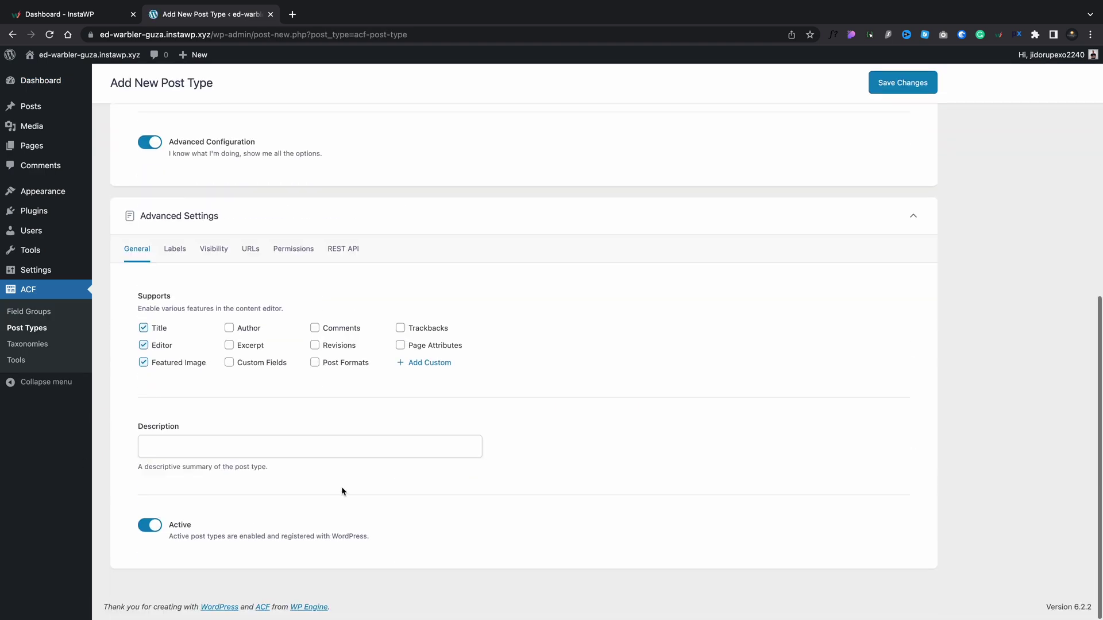
Step through the Labels, Visibility, URLs and Permissions settings tabs of the post type
click(172, 246)
scroll(459, 344, down, 3)
scroll(209, 267, up, 3)
click(210, 268)
scroll(209, 267, down, 2)
click(334, 453)
scroll(364, 455, down, 3)
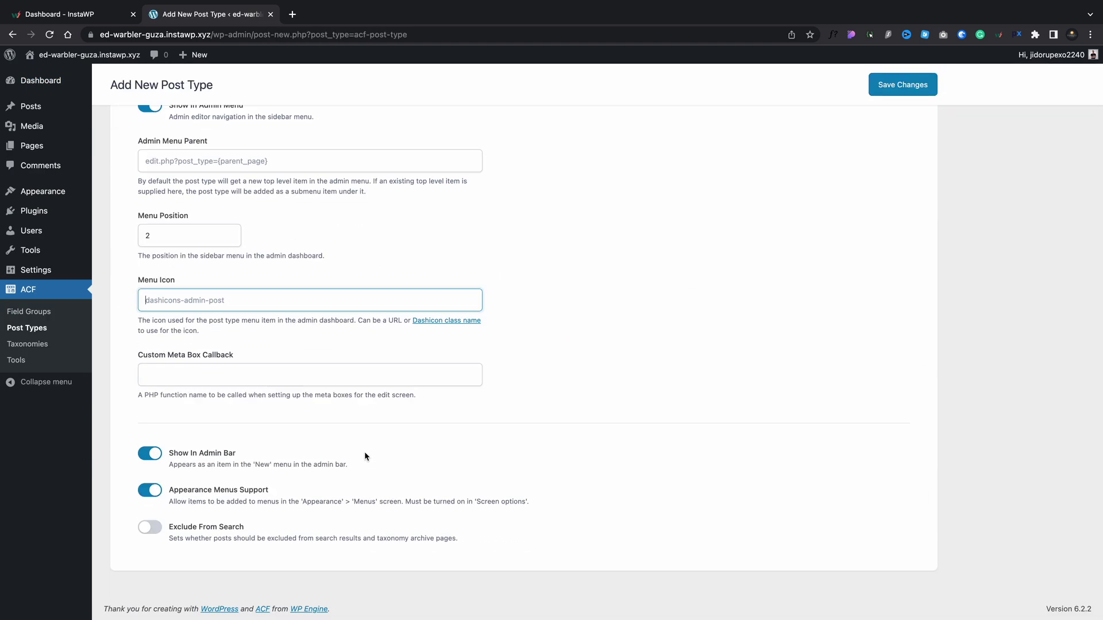
scroll(364, 451, up, 3)
click(250, 239)
scroll(250, 239, down, 2)
scroll(287, 345, up, 3)
click(291, 322)
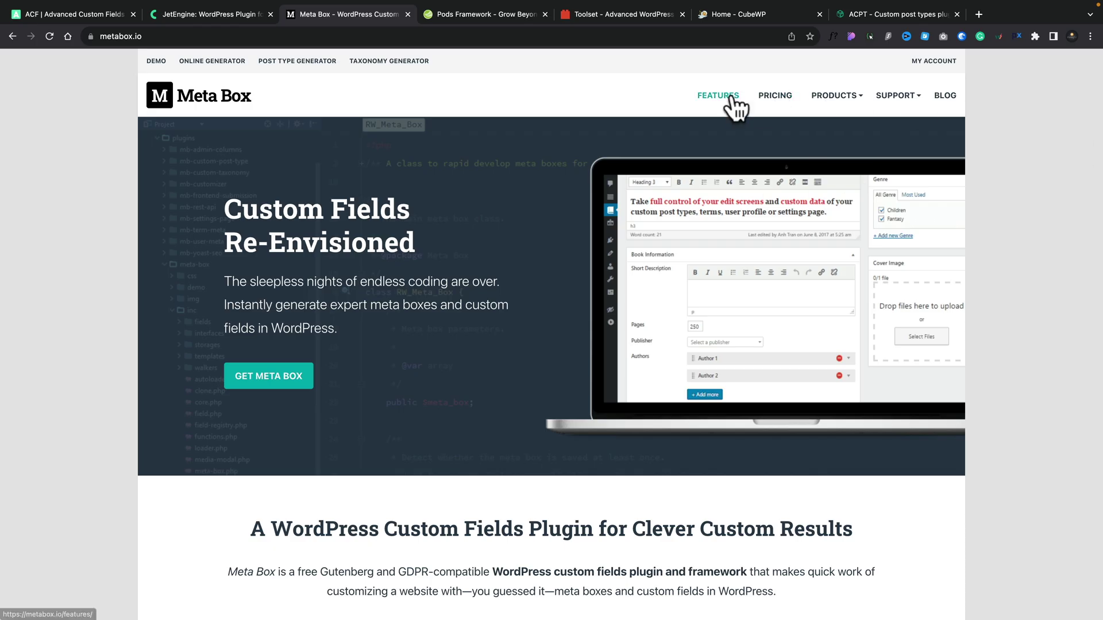
Open the Features page from the Meta Box site navigation
click(732, 102)
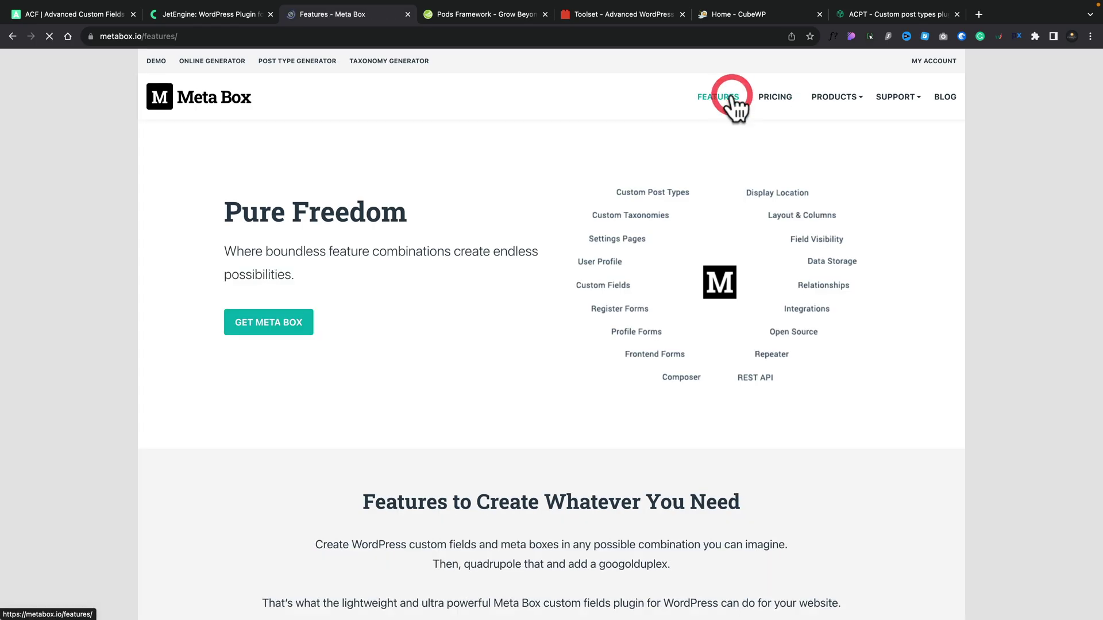
scroll(50, 409, down, 3)
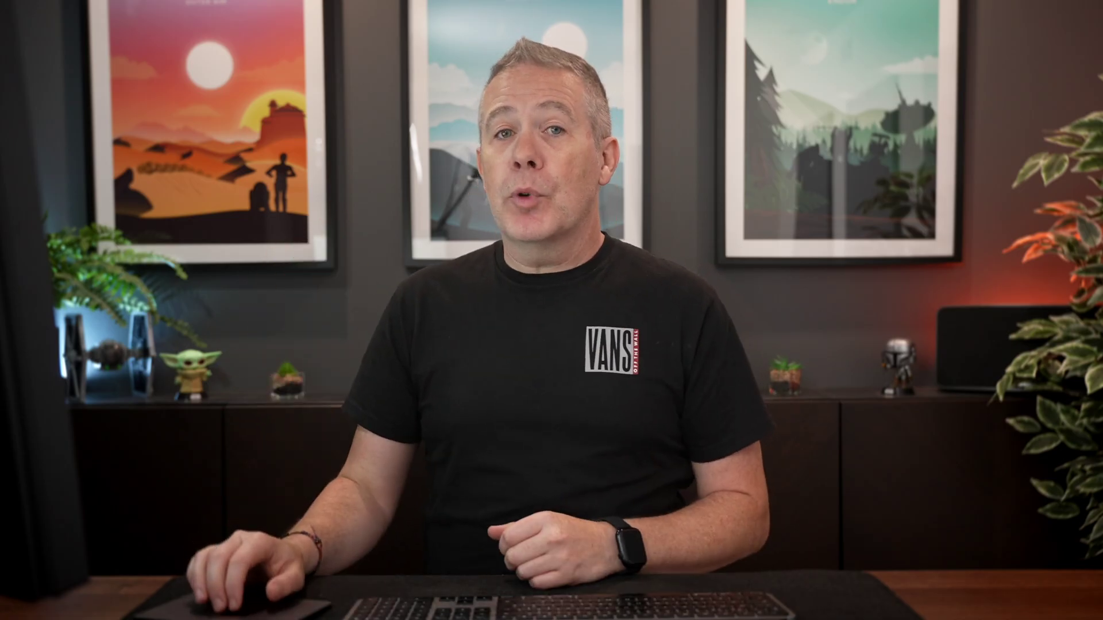
Scroll down the Meta Box Features page through its extensions and frontend forms
scroll(52, 422, down, 5)
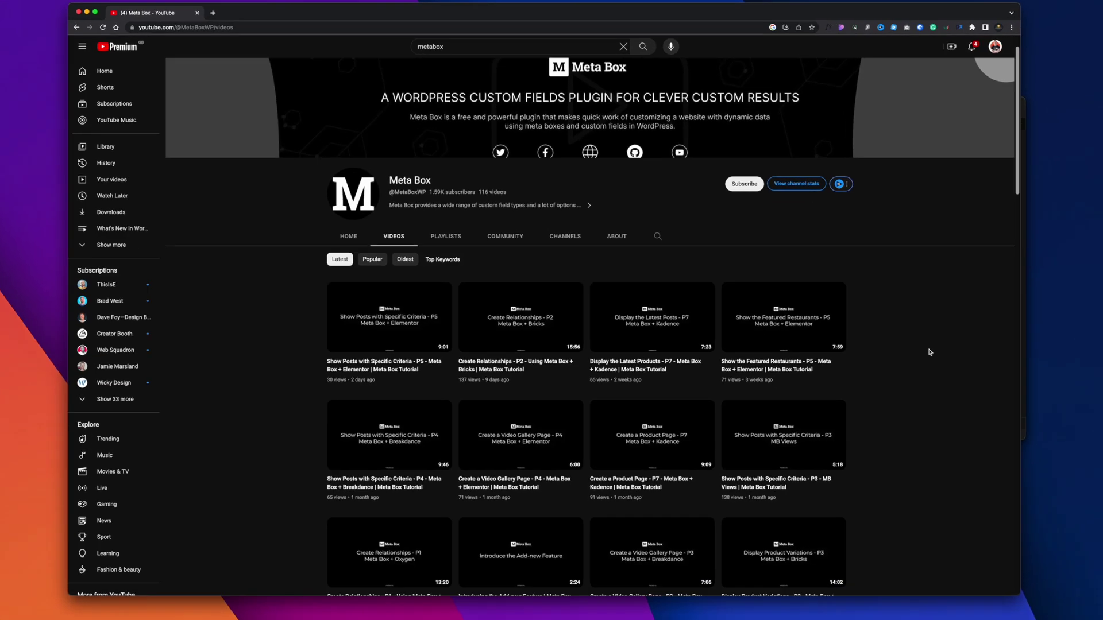
scroll(889, 343, down, 3)
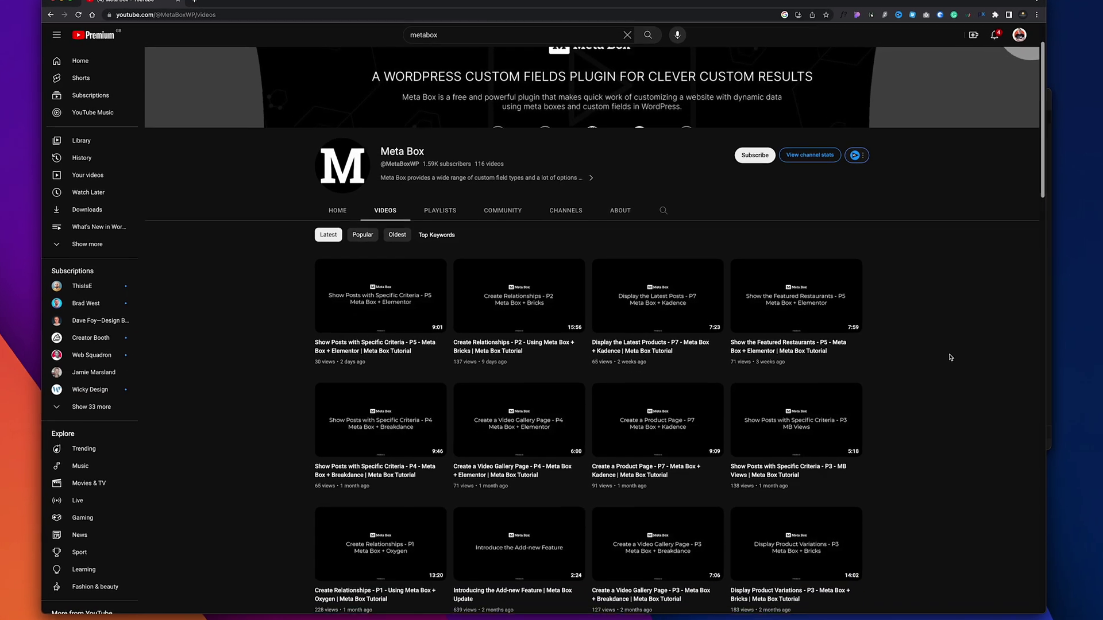
scroll(953, 358, down, 3)
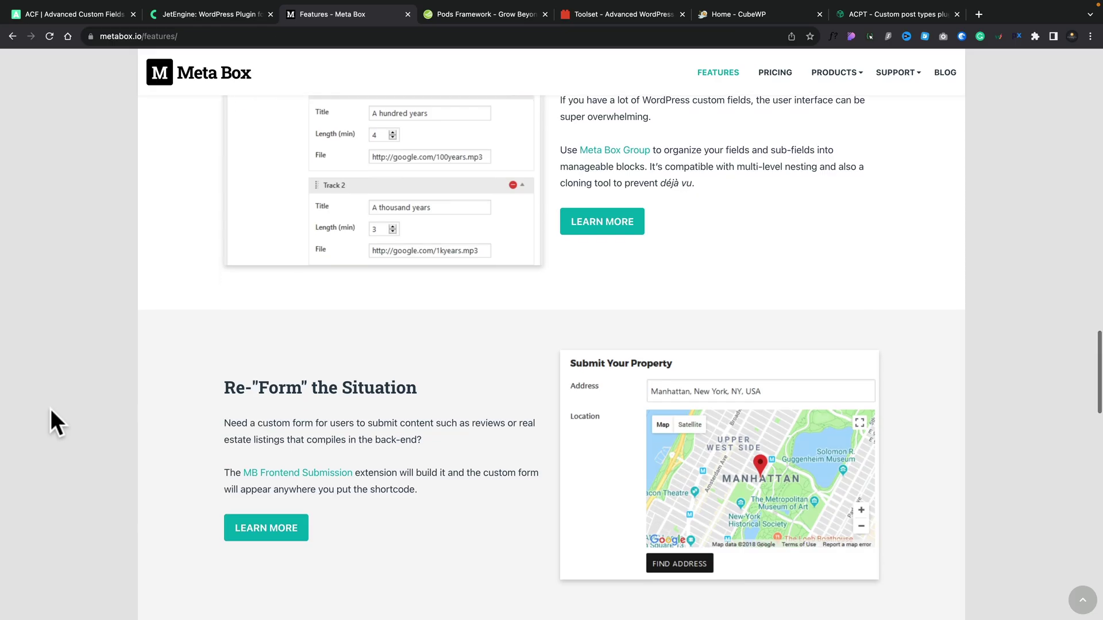
scroll(51, 409, down, 5)
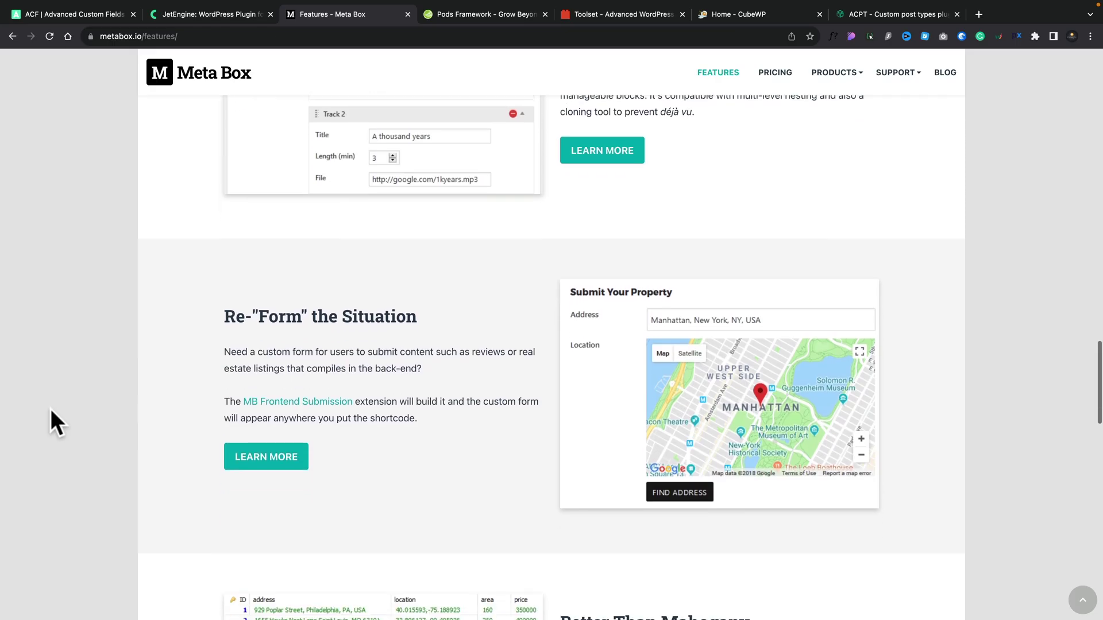
scroll(51, 409, down, 3)
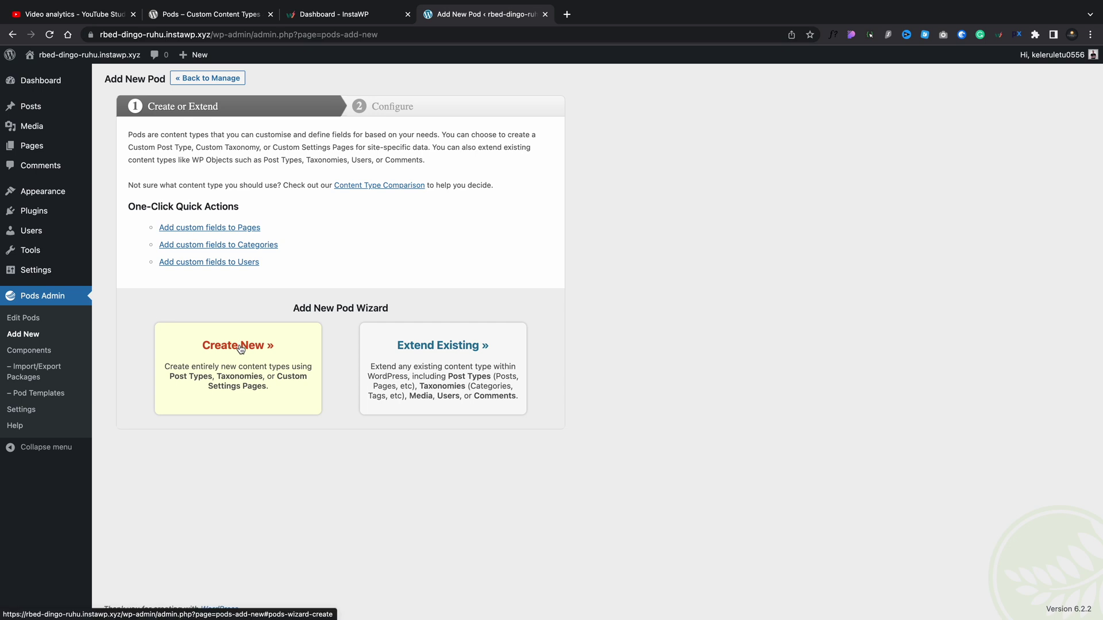
Choose Create New in the Pods wizard to start a new content type
click(240, 347)
Keep Custom Post Type, label it Property / Properties, expand Advanced, and continue
click(300, 243)
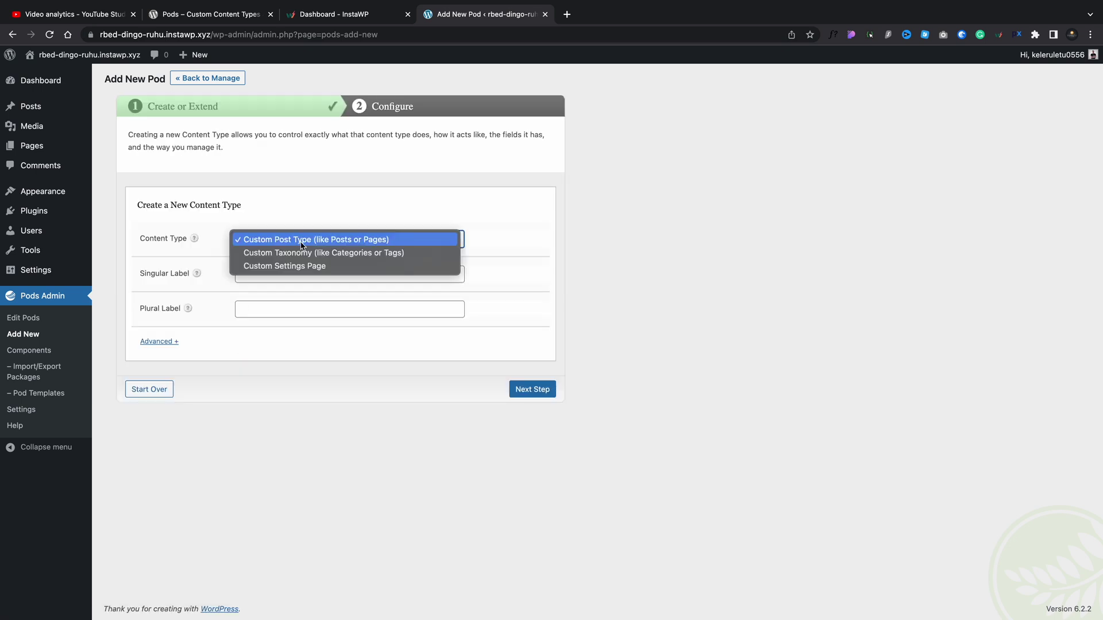
click(301, 241)
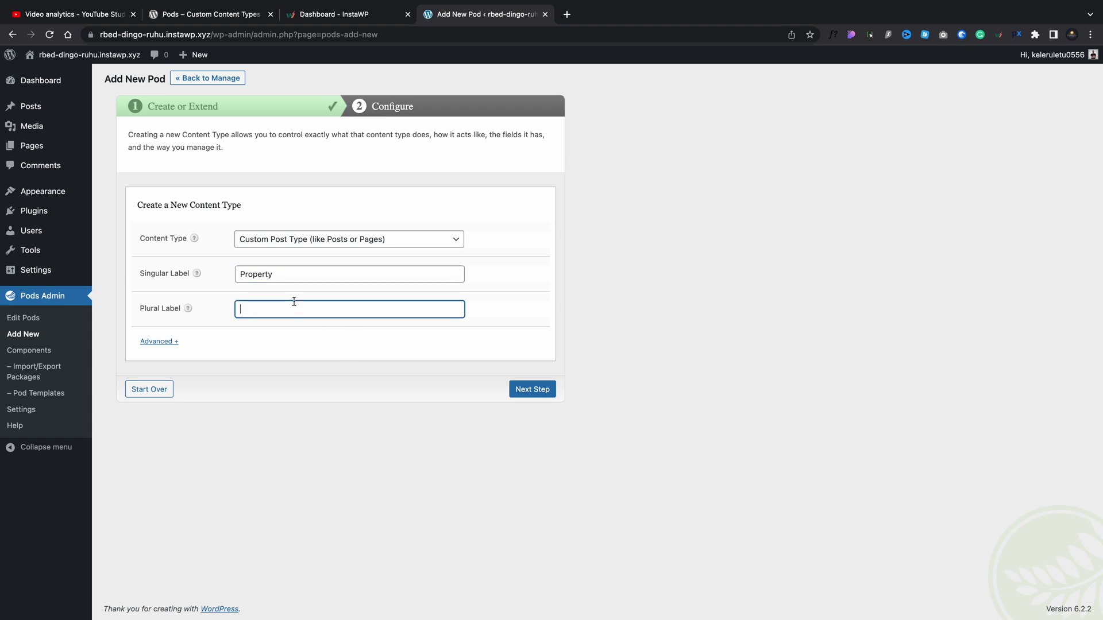
click(161, 342)
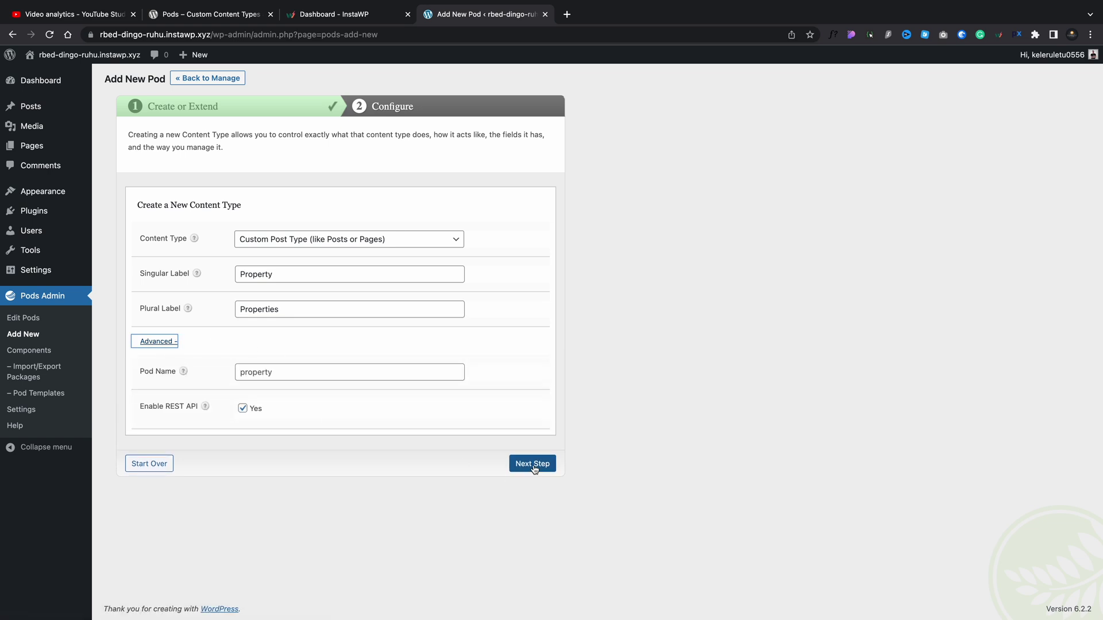
click(537, 470)
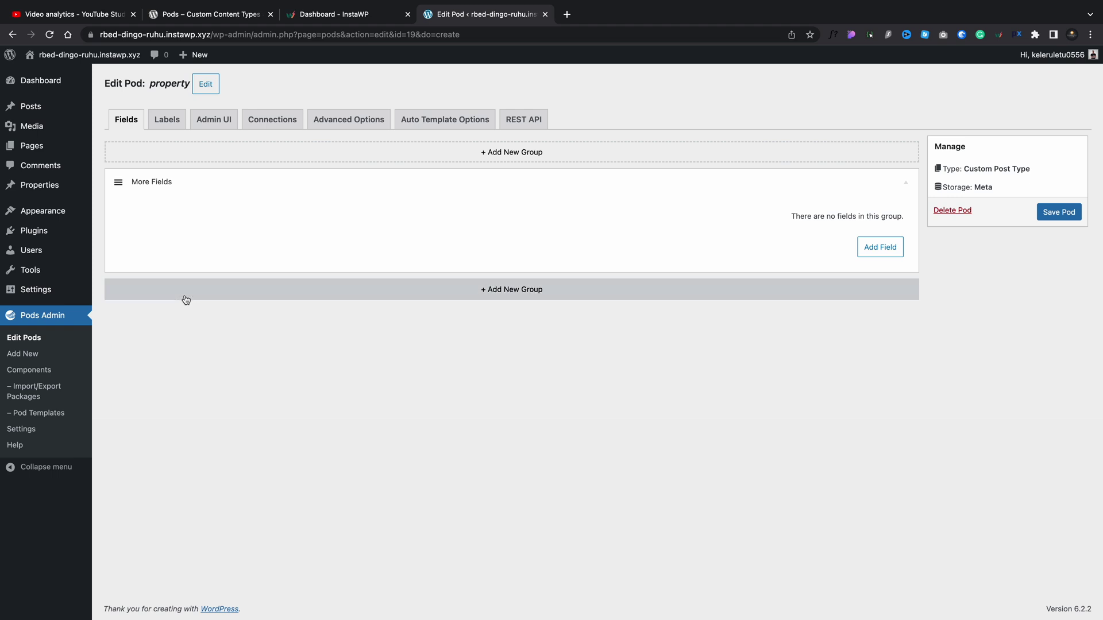
On the Admin UI tab, give Properties a dashboard menu, navigation-menu and admin-bar entries
click(170, 119)
click(221, 125)
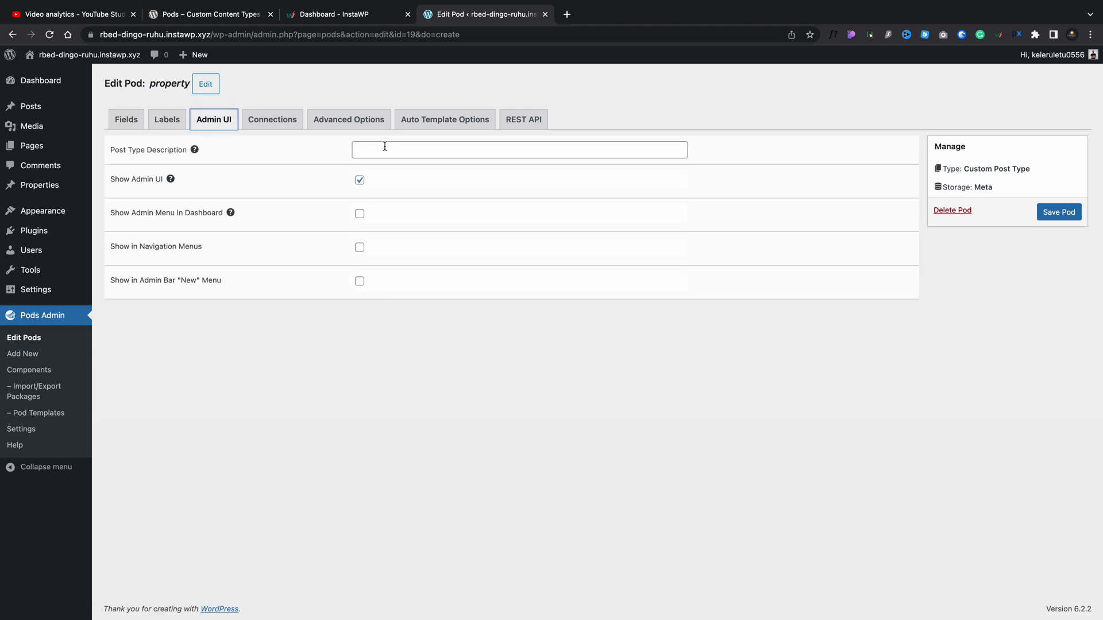
click(359, 214)
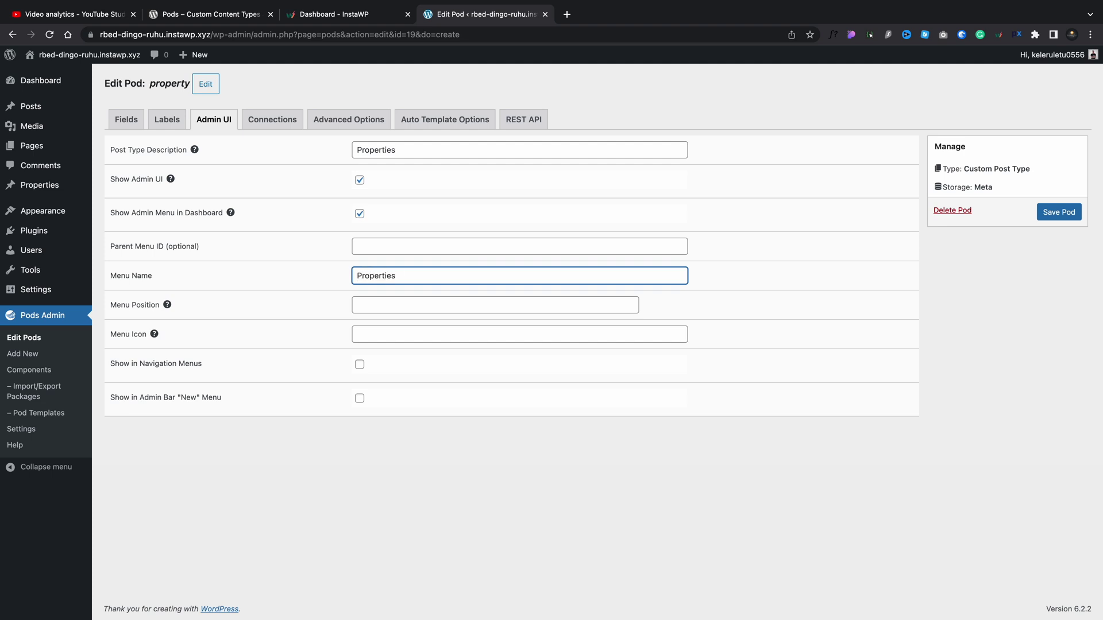
click(375, 331)
click(360, 364)
click(360, 398)
Review the pod's connection settings and its advanced user capability options
click(268, 121)
click(355, 132)
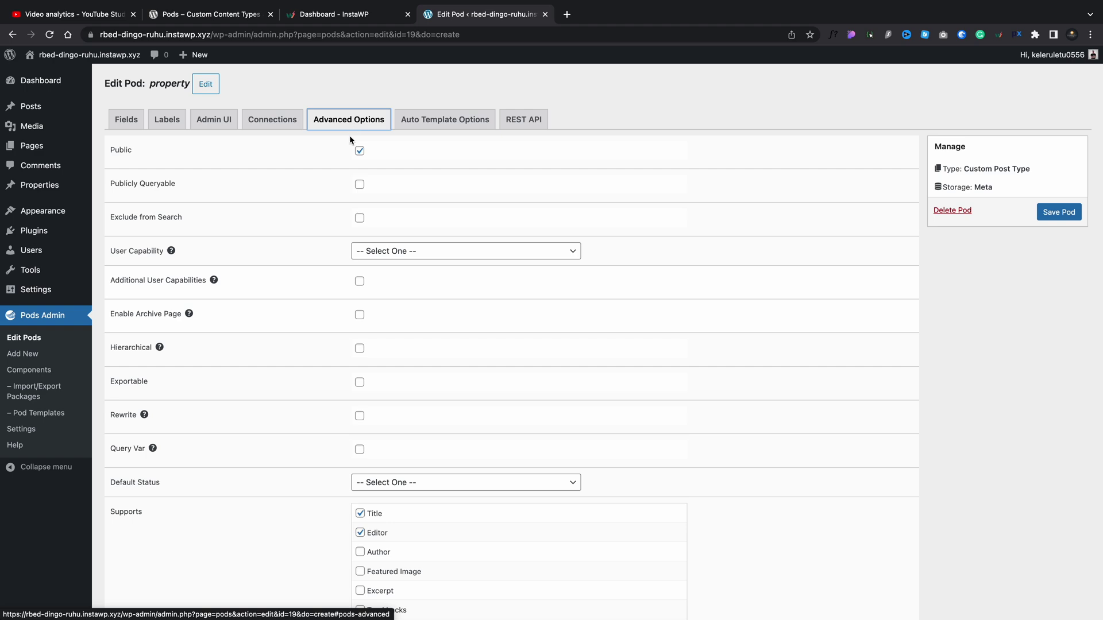
scroll(315, 236, down, 1)
click(421, 223)
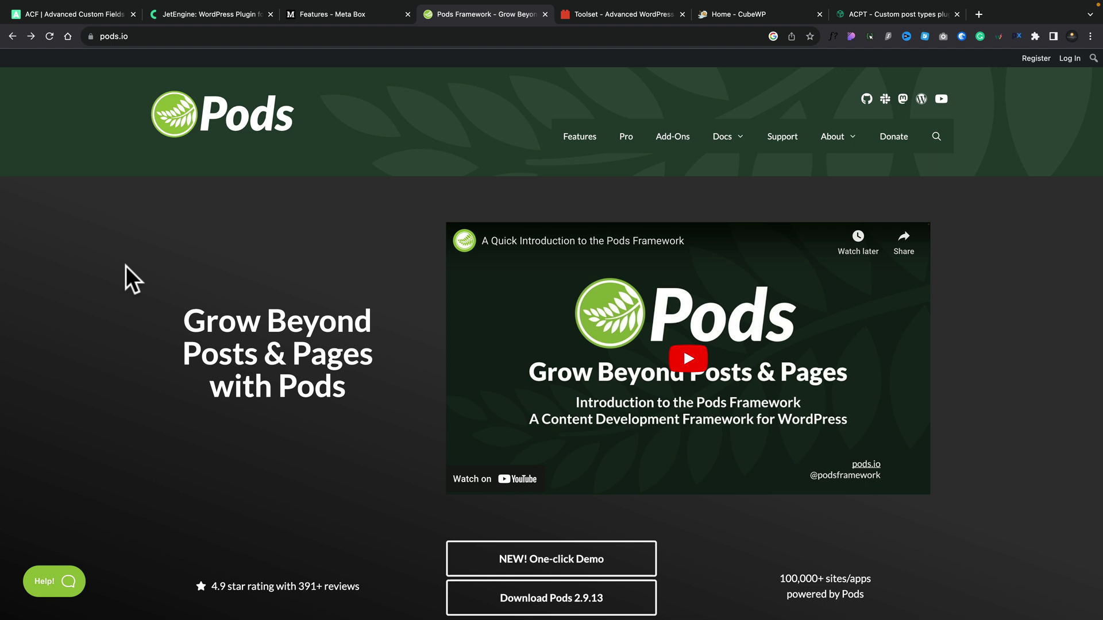
Open pods.io Add-Ons and scroll through entries like Gravity Forms Integration and Jobs Queue
click(669, 151)
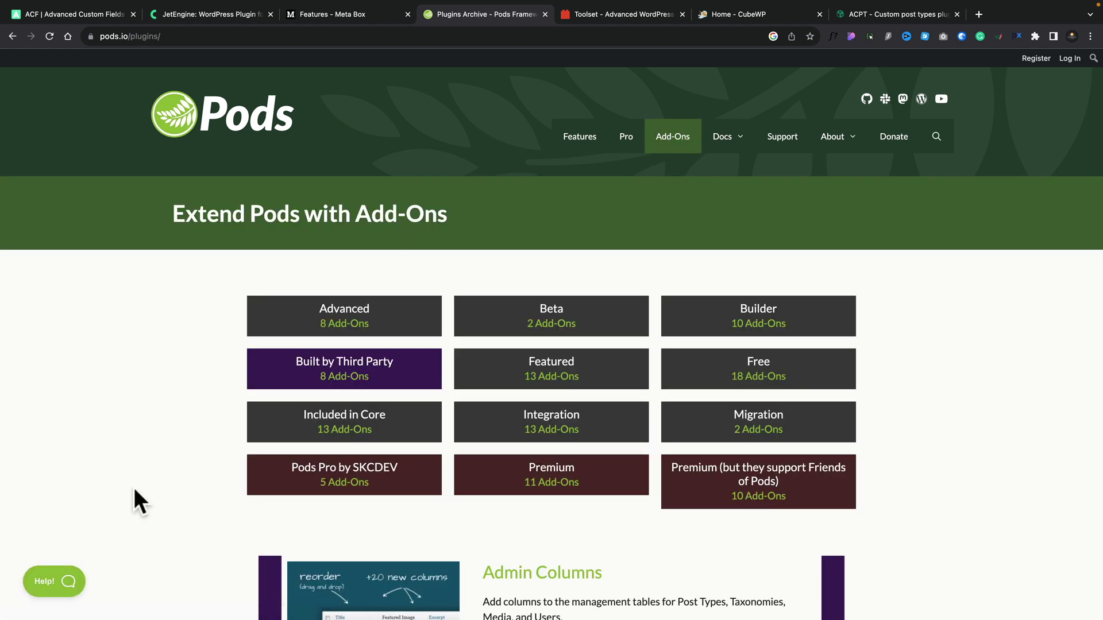
scroll(133, 488, down, 3)
scroll(133, 487, down, 10)
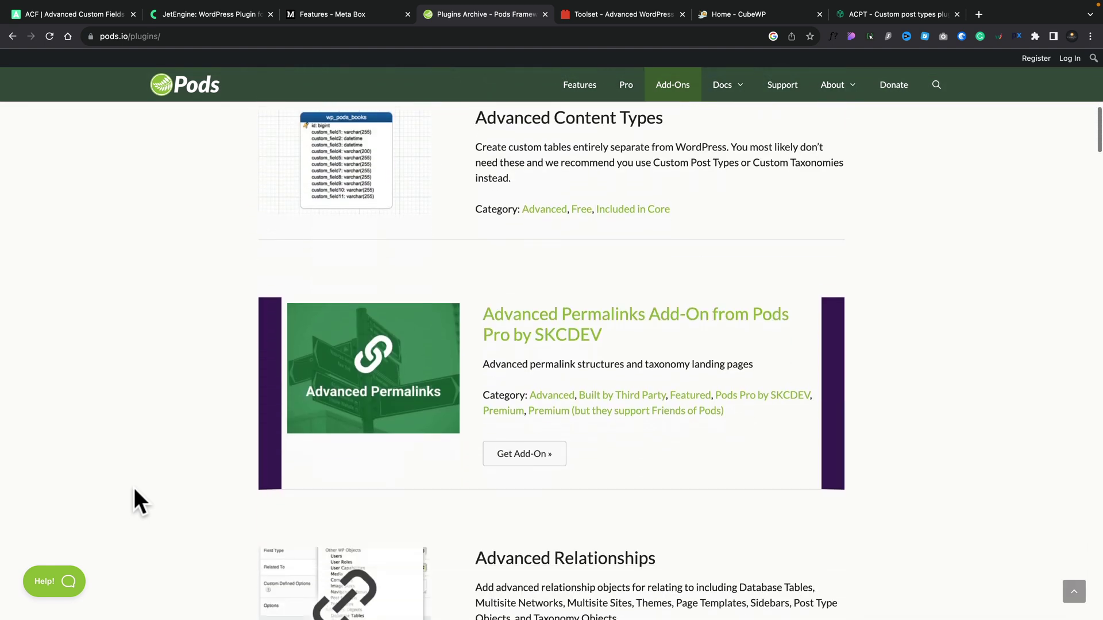
scroll(133, 487, down, 6)
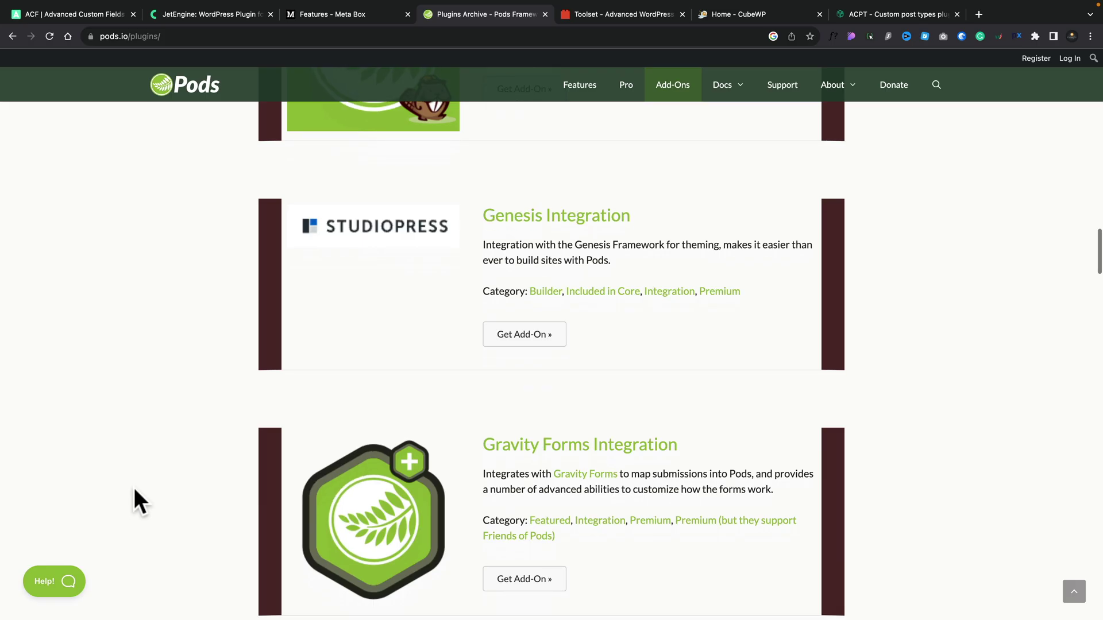
scroll(133, 487, down, 3)
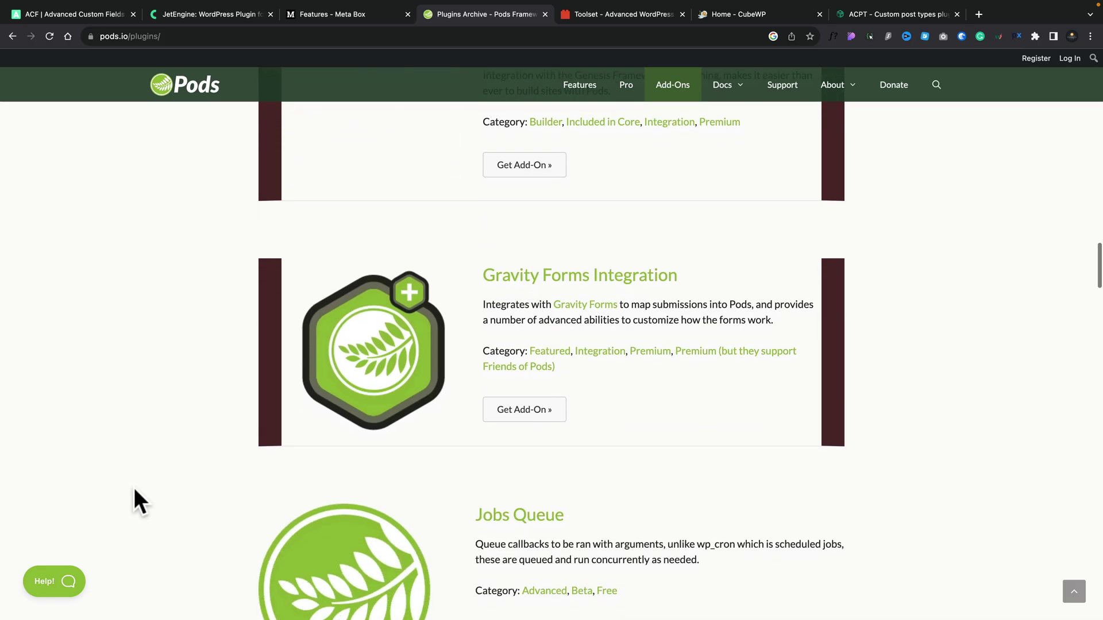
scroll(133, 488, down, 2)
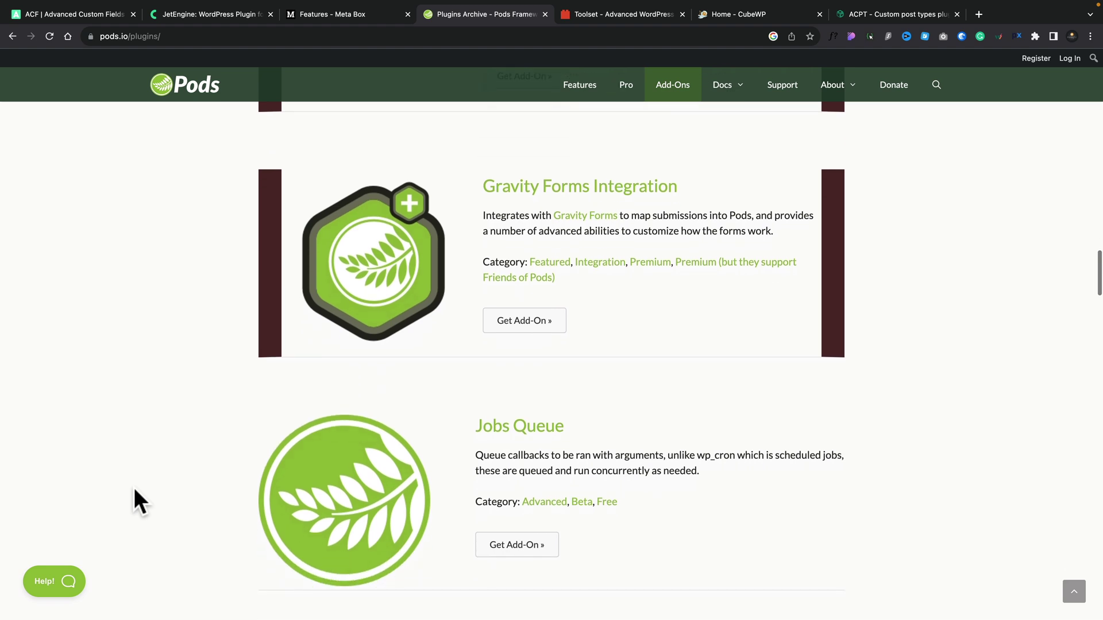